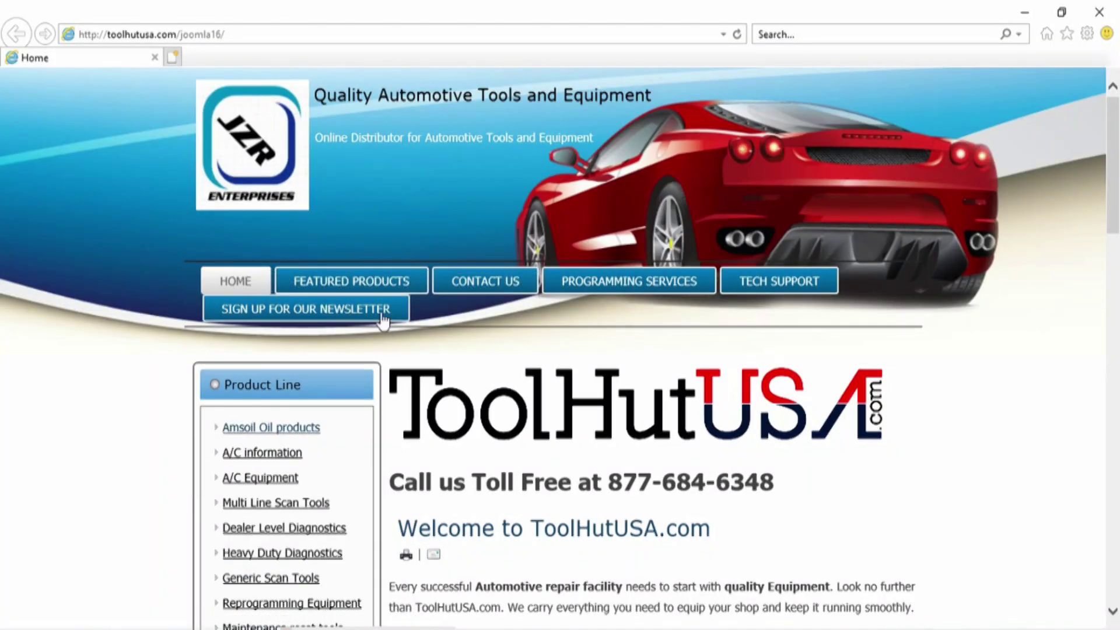
Go to acdelcotds.com and log in to ACDelco TDS with the account credentials
{"action": "left_click", "coordinate": [276, 33]}
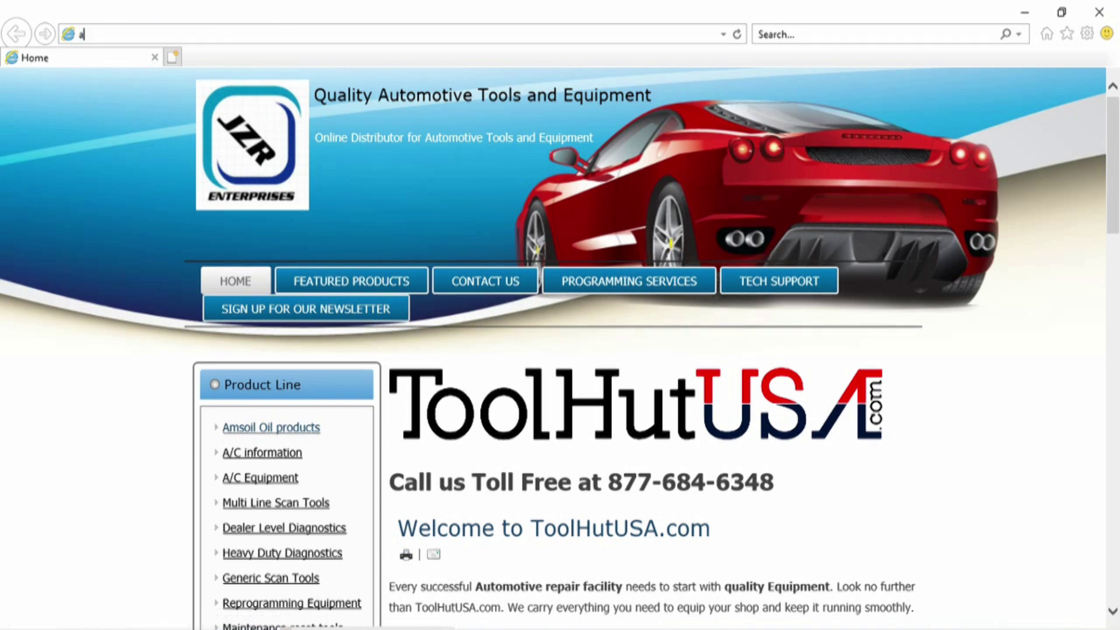
{"action": "type", "text": "acdelcotds.com/"}
{"action": "key", "text": "Return"}
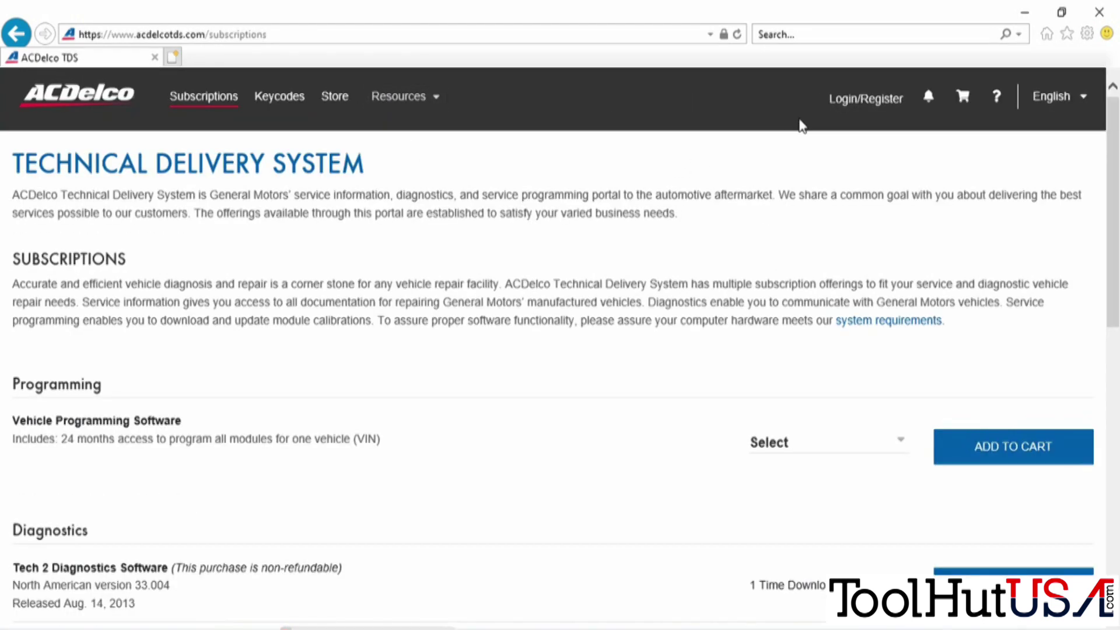
{"action": "left_click", "coordinate": [872, 100]}
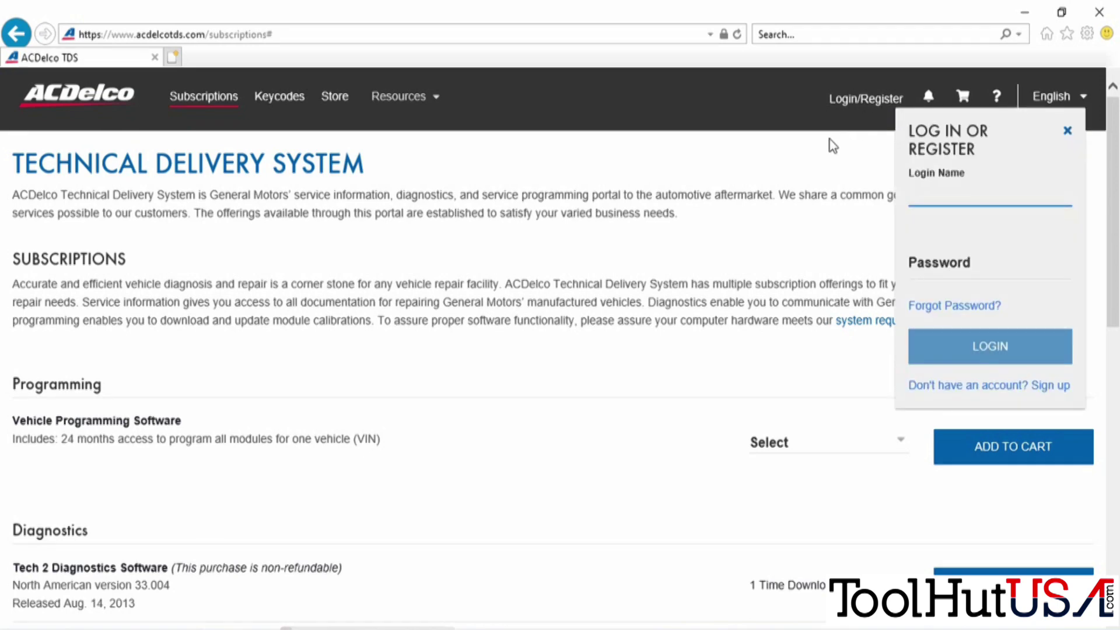
{"action": "type", "text": "tye"}
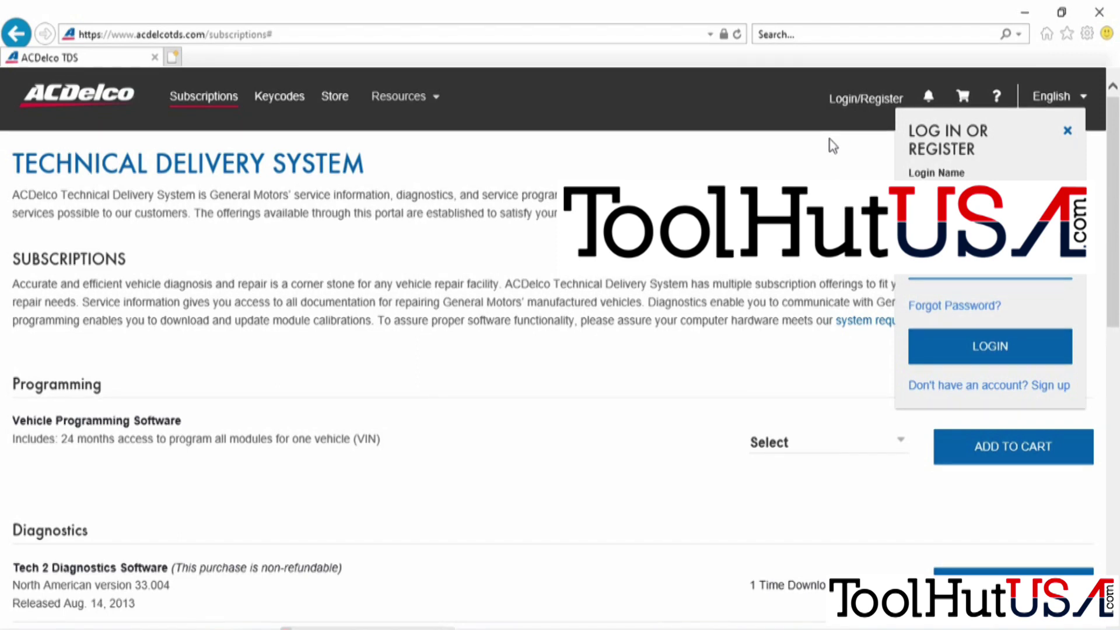
{"action": "key", "text": "Return"}
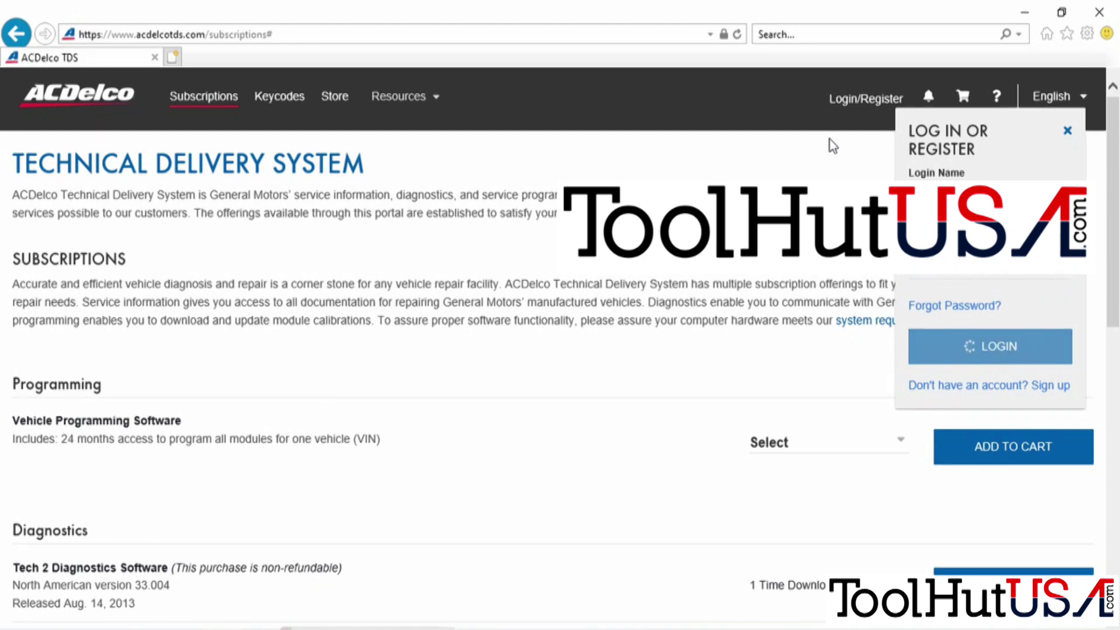
Accept the terms, open the GDS 2 subscription, and dismiss the TECH2 versions notice
{"action": "left_click_drag", "start_coordinate": [875, 299], "coordinate": [862, 411]}
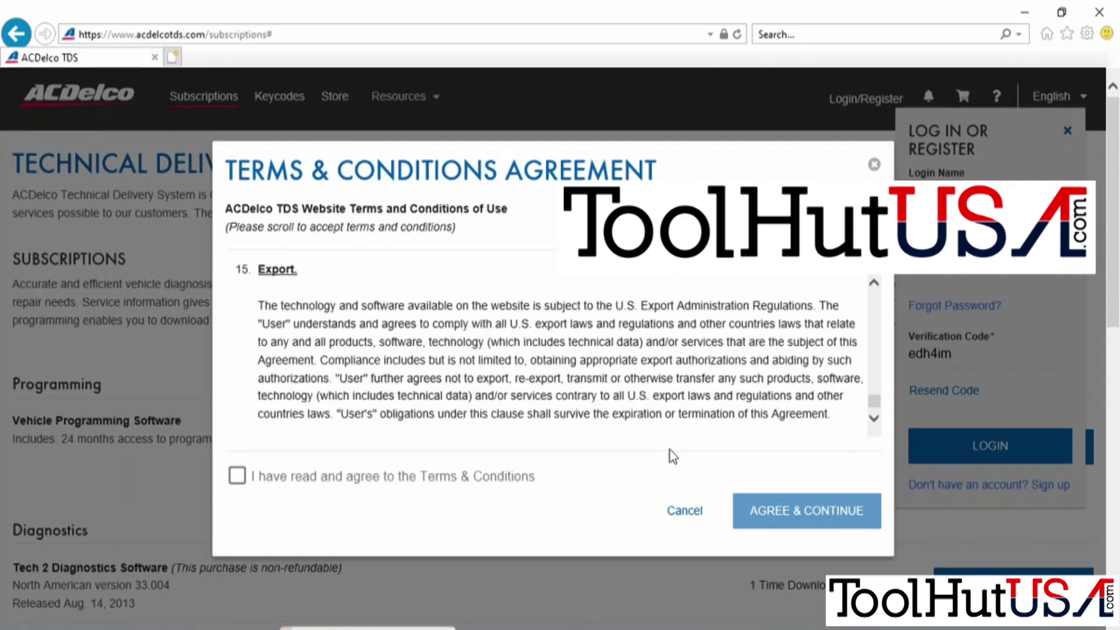
{"action": "left_click", "coordinate": [238, 477]}
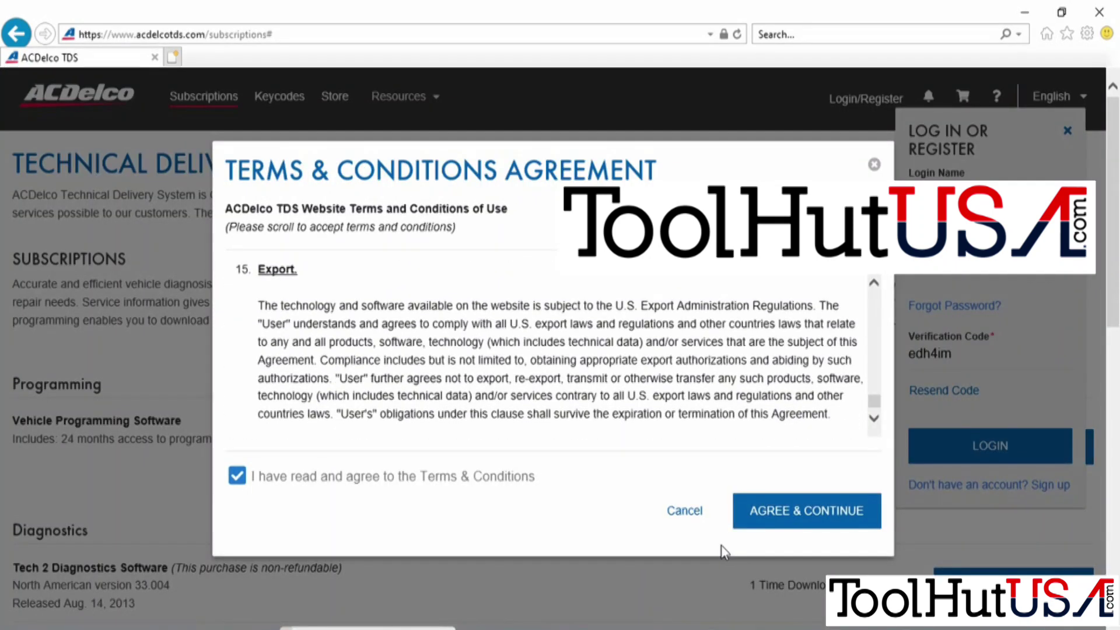
{"action": "left_click", "coordinate": [812, 511]}
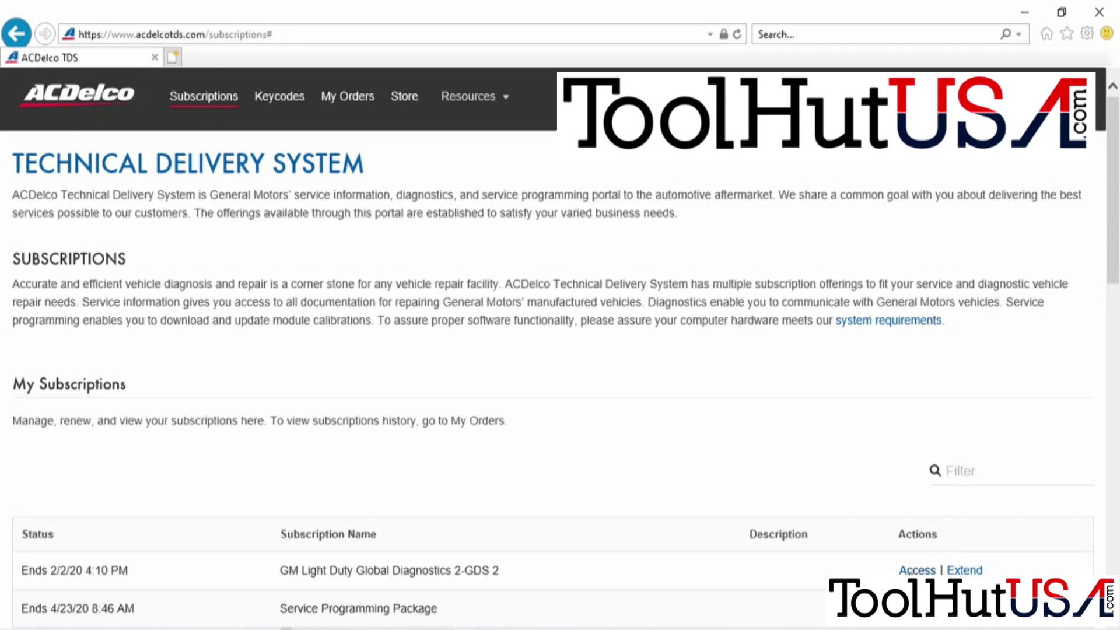
{"action": "left_click", "coordinate": [916, 569]}
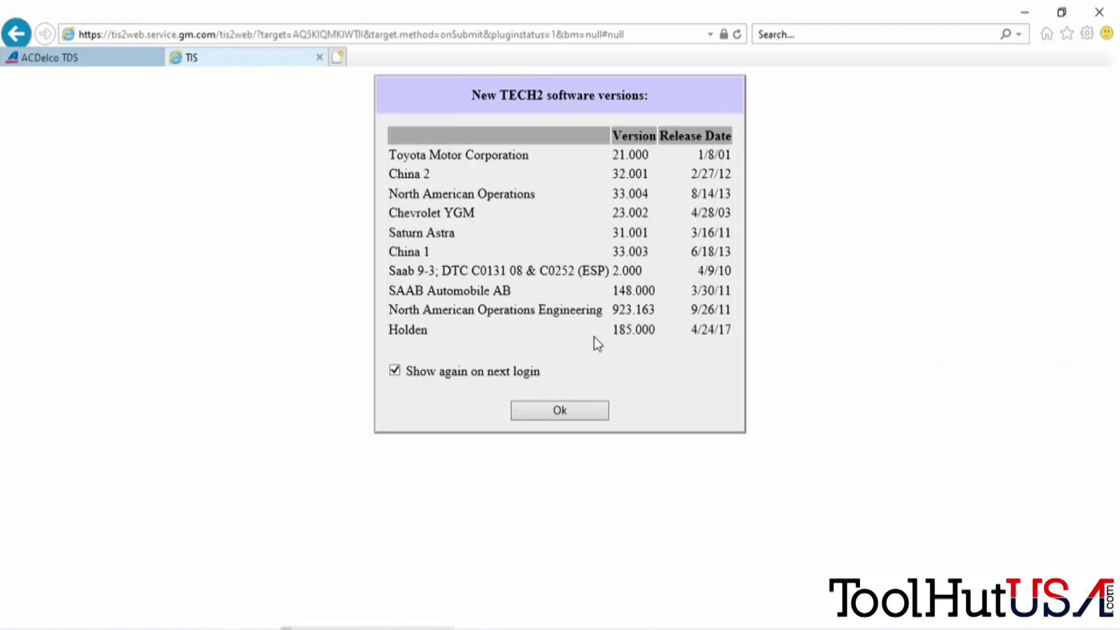
{"action": "left_click", "coordinate": [580, 411]}
Start the GDS 2 install from TIS2Web's GDS 2 section and let the launcher run
{"action": "left_click", "coordinate": [130, 245]}
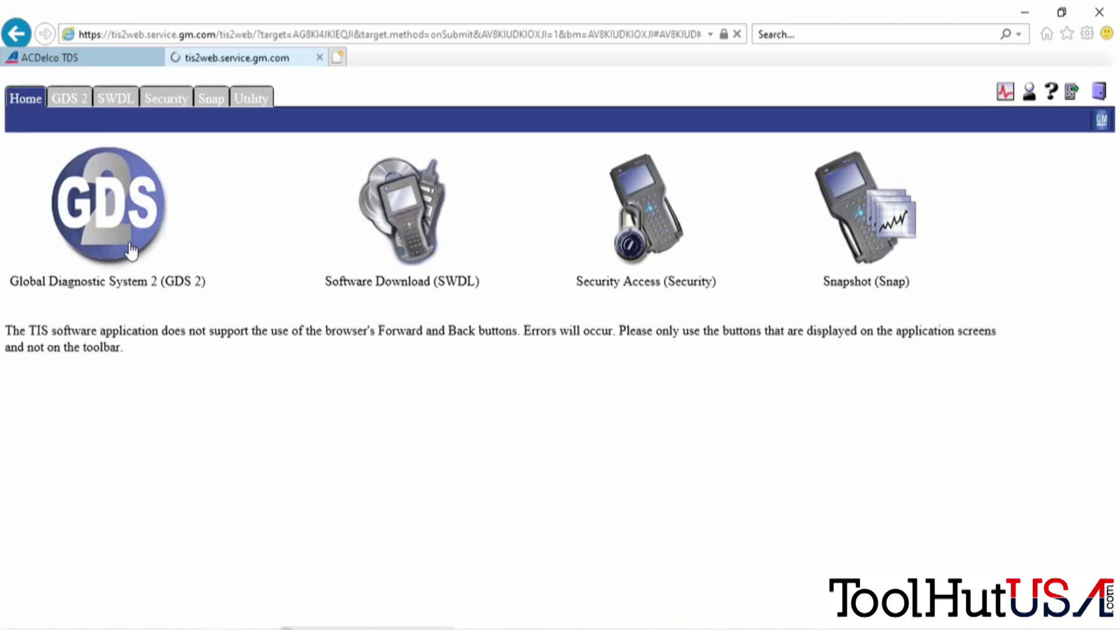
{"action": "left_click", "coordinate": [736, 240]}
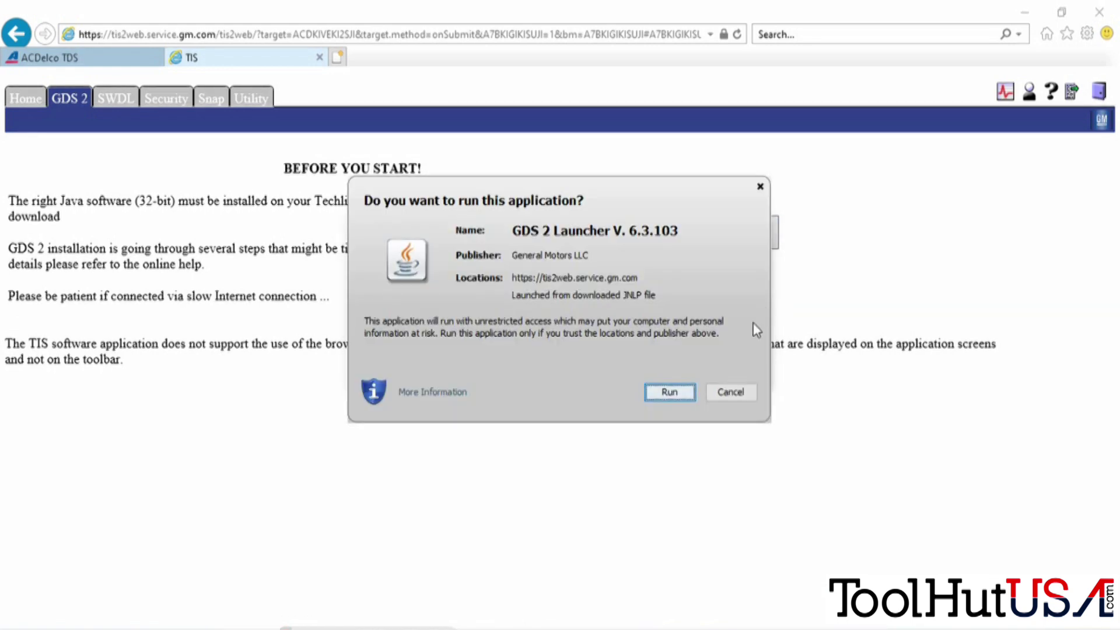
{"action": "left_click", "coordinate": [669, 392]}
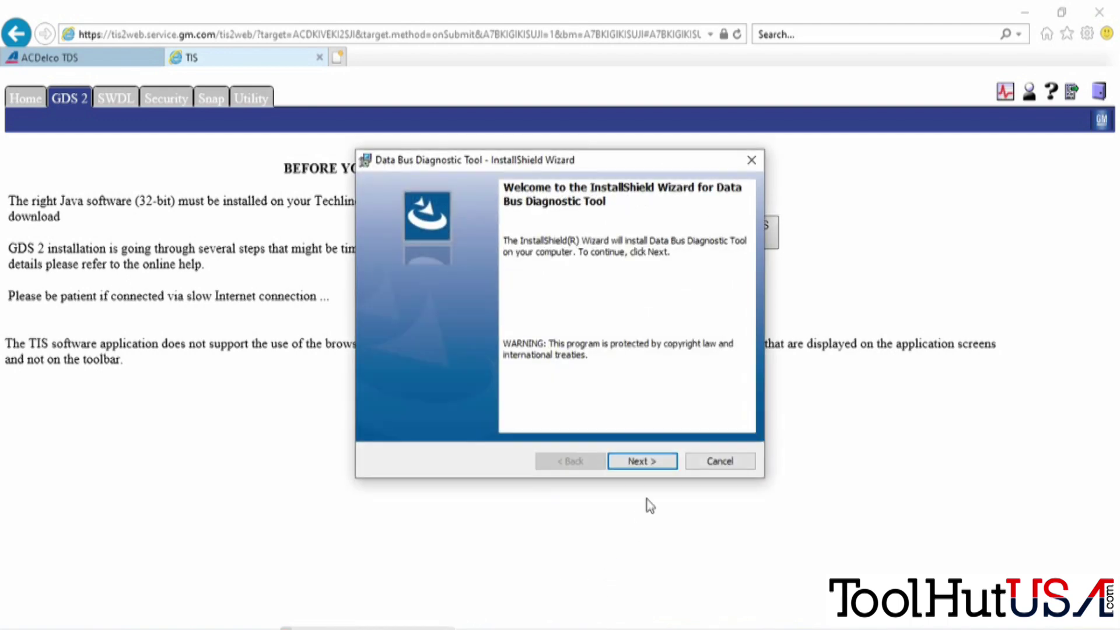
Install Data Bus Diagnostic Tool 1.30.925 and close the installation summary
{"action": "left_click", "coordinate": [656, 464]}
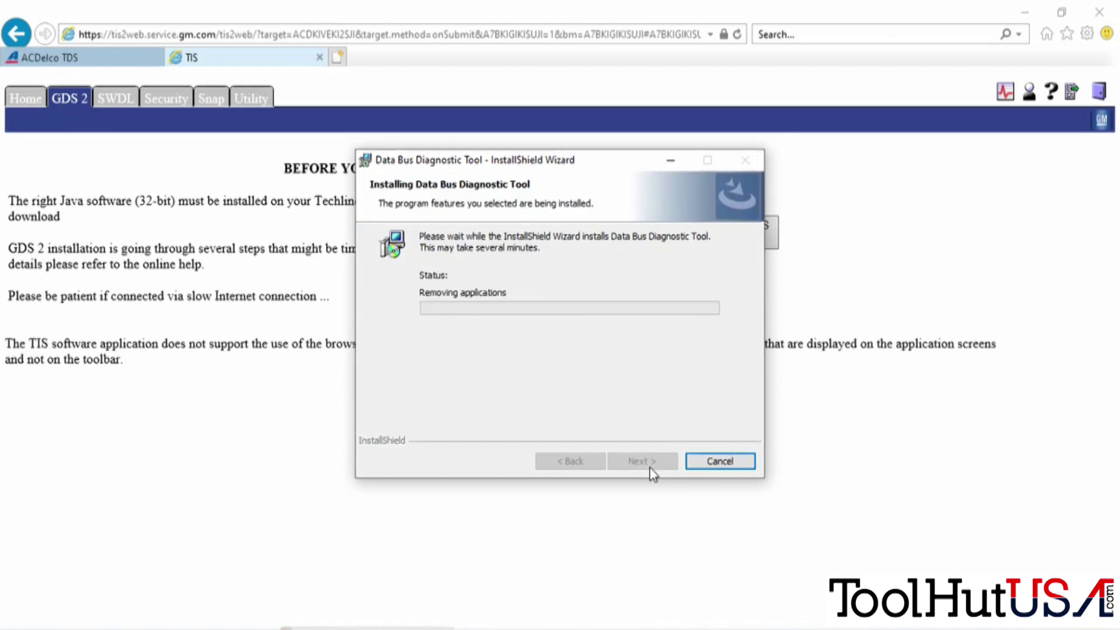
{"action": "left_click", "coordinate": [646, 463]}
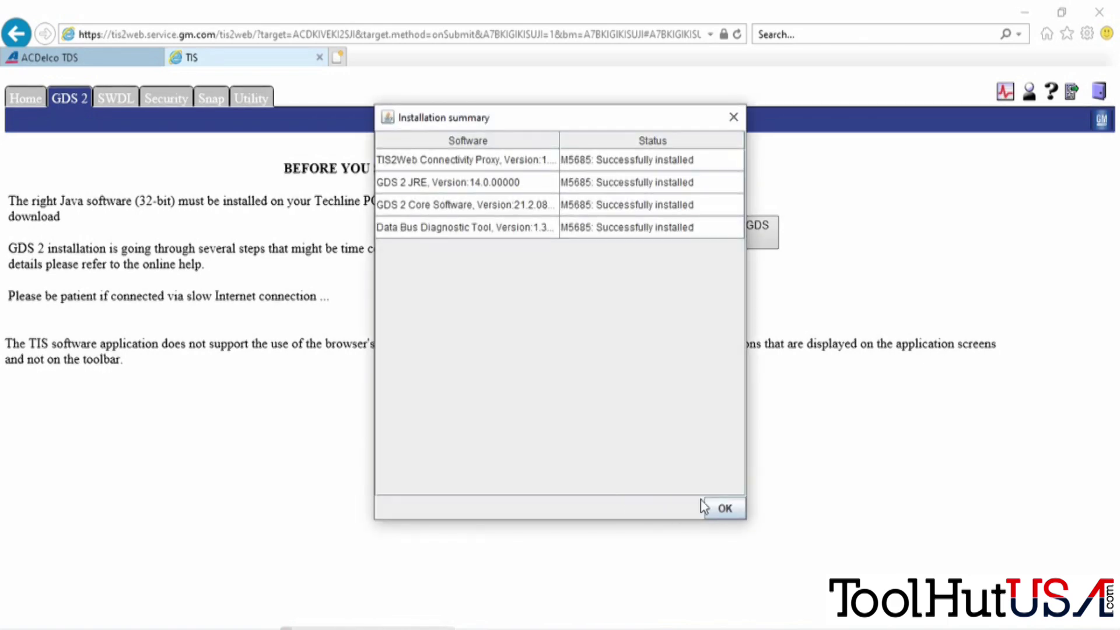
{"action": "left_click", "coordinate": [738, 515]}
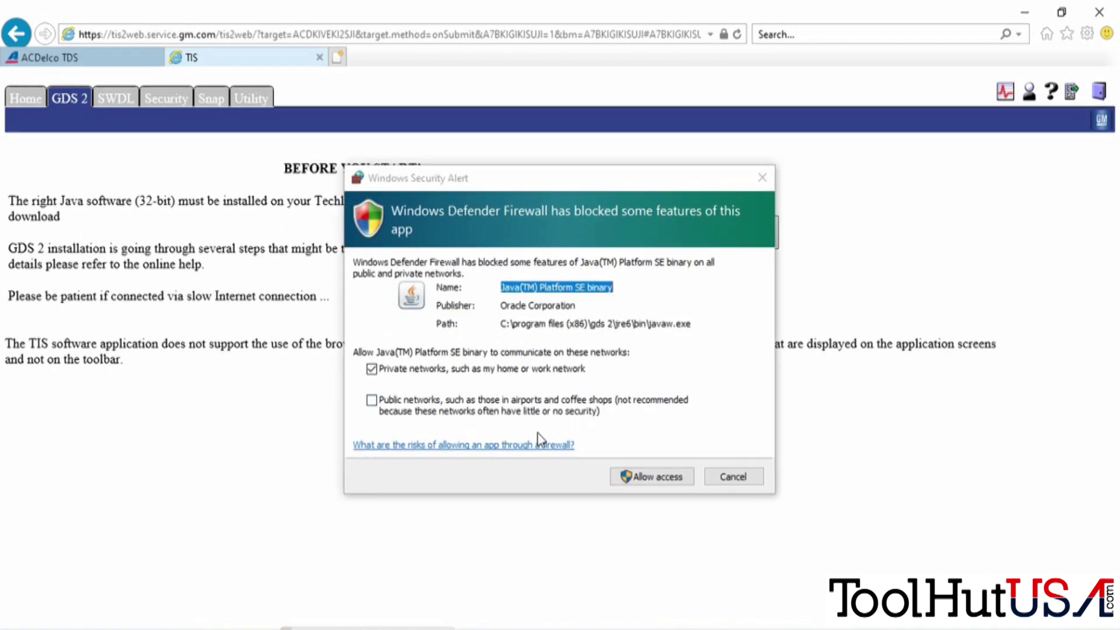
Allow Java through the firewall on private networks and choose English for GDS 2
{"action": "left_click", "coordinate": [651, 472]}
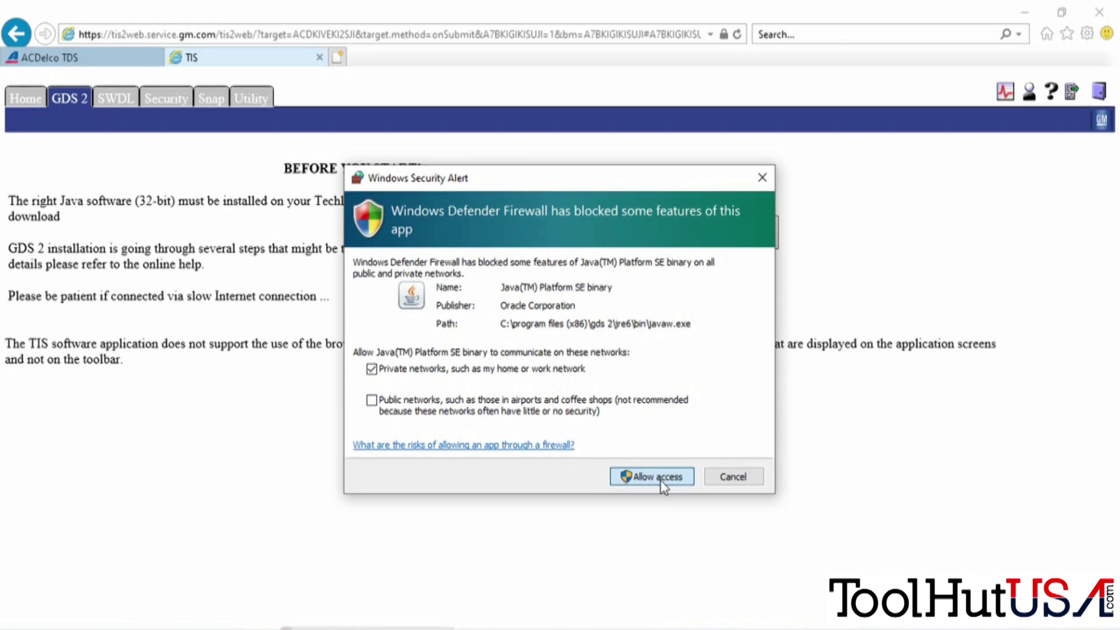
{"action": "left_click", "coordinate": [661, 483]}
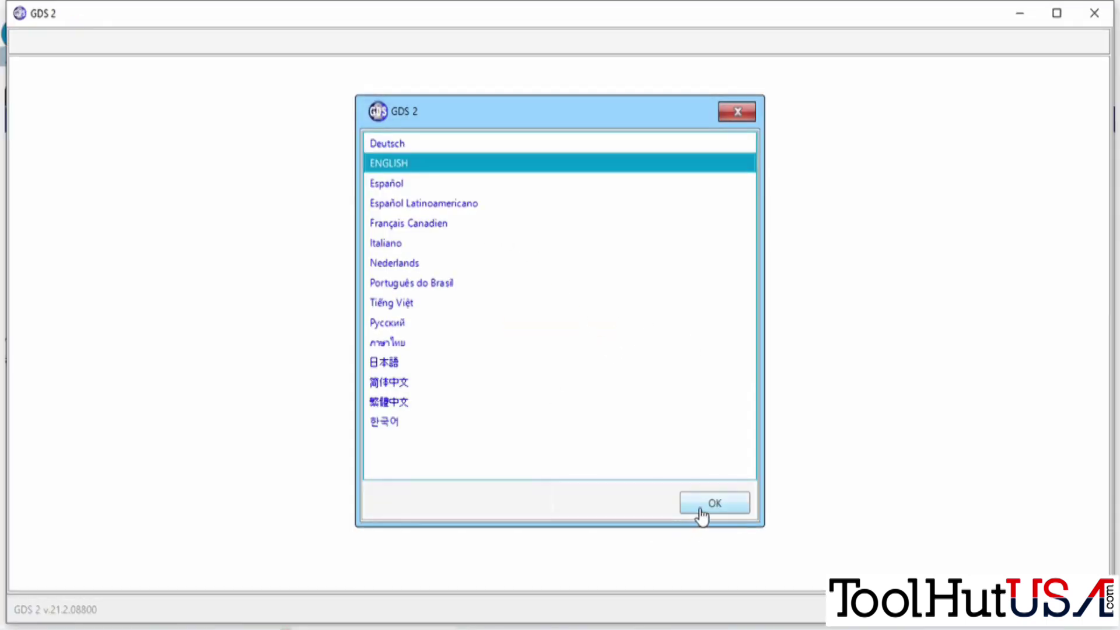
{"action": "left_click", "coordinate": [702, 510]}
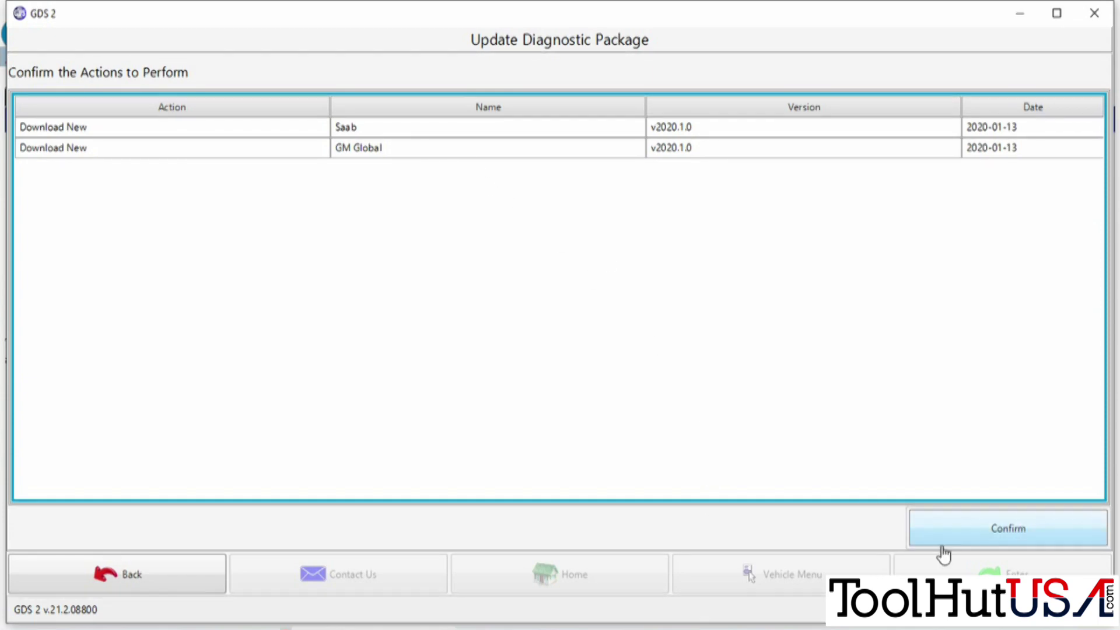
Download the Saab and GM Global v2020.1.0 packages, then select the GM Global package
{"action": "left_click", "coordinate": [995, 538]}
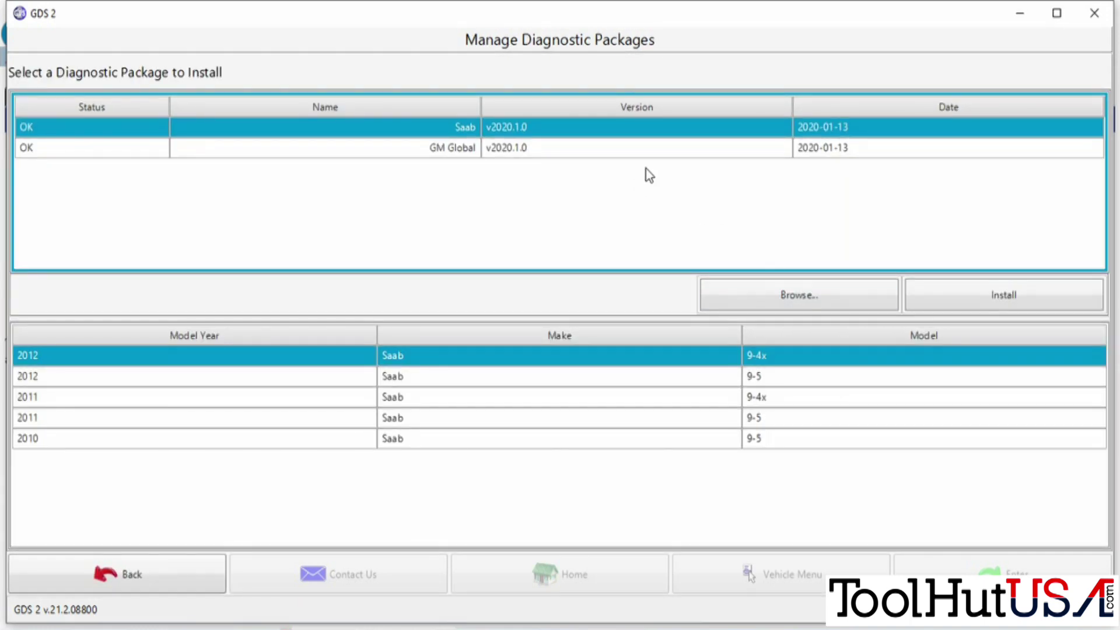
{"action": "left_click", "coordinate": [657, 149]}
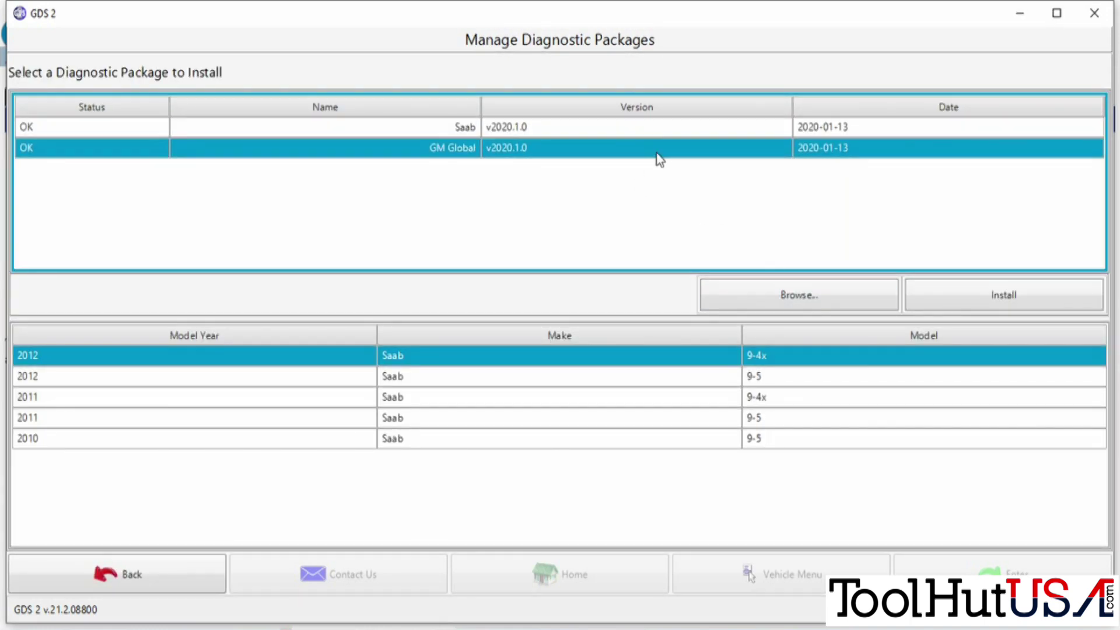
Install GM Global v2020.1.0, exit GDS 2, and go to TIS2Web's SWDL section
{"action": "left_click", "coordinate": [1024, 296]}
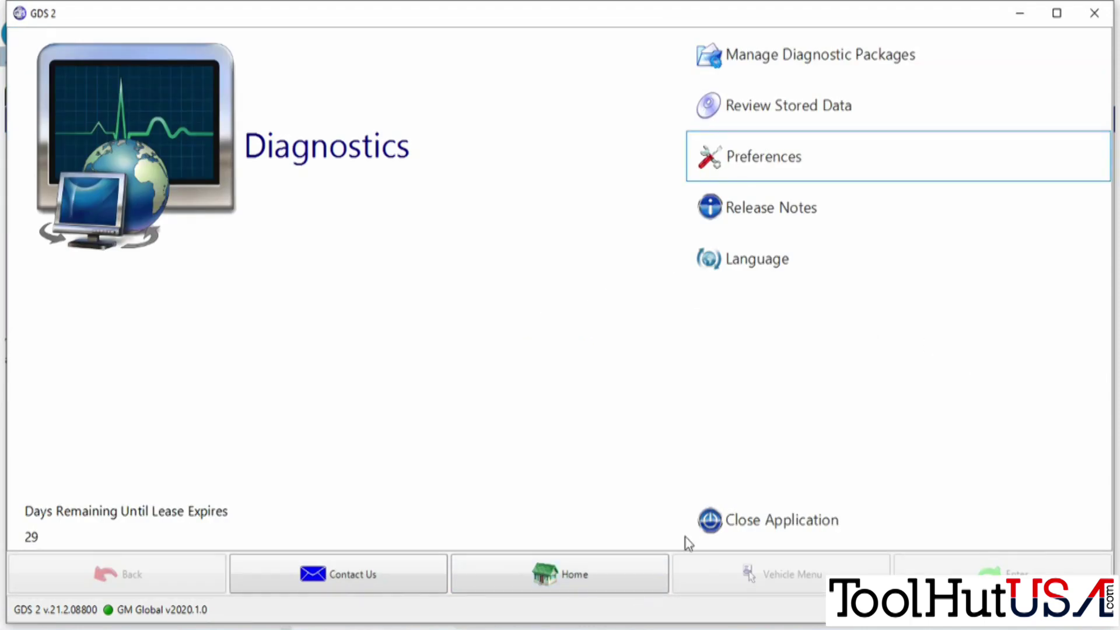
{"action": "left_click", "coordinate": [693, 524]}
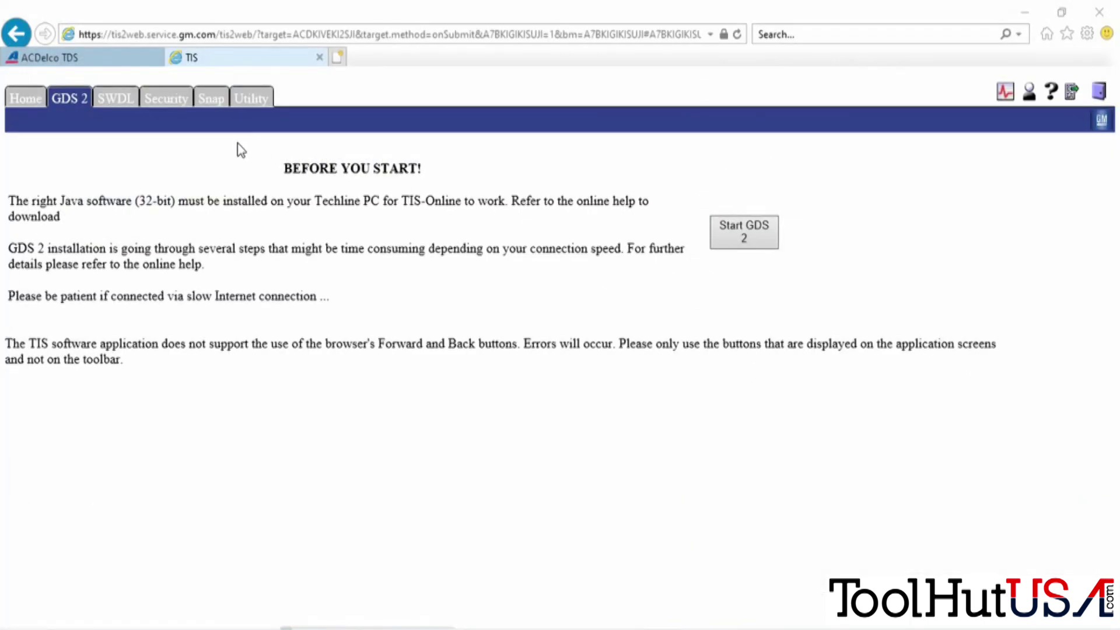
{"action": "left_click", "coordinate": [104, 111]}
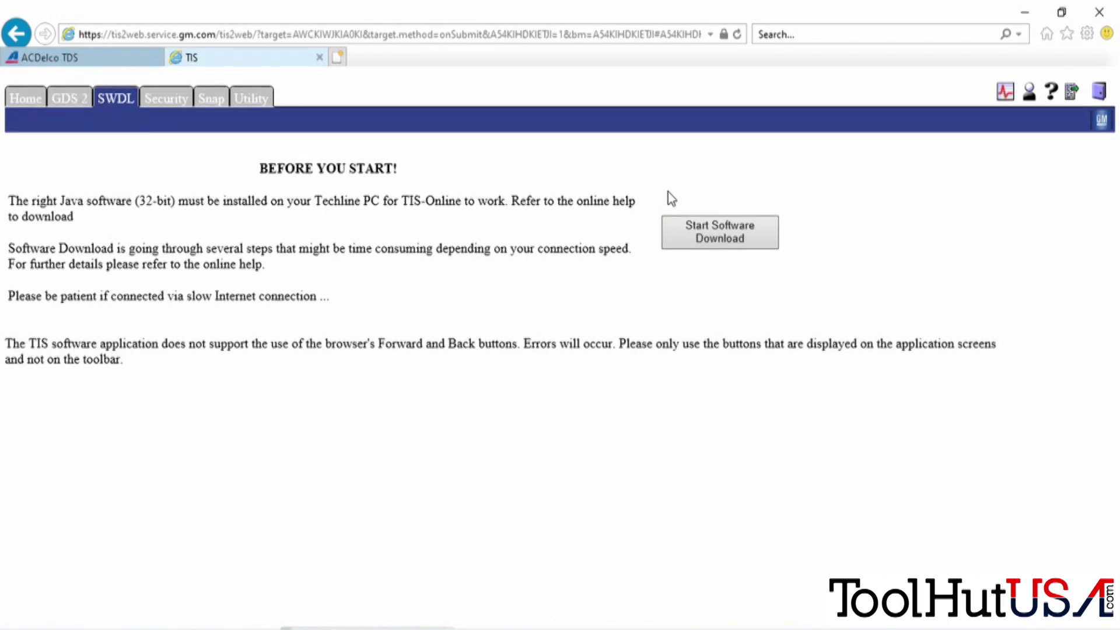
Run the Java software download app and begin installing Tech2Win 2.340
{"action": "left_click", "coordinate": [738, 241]}
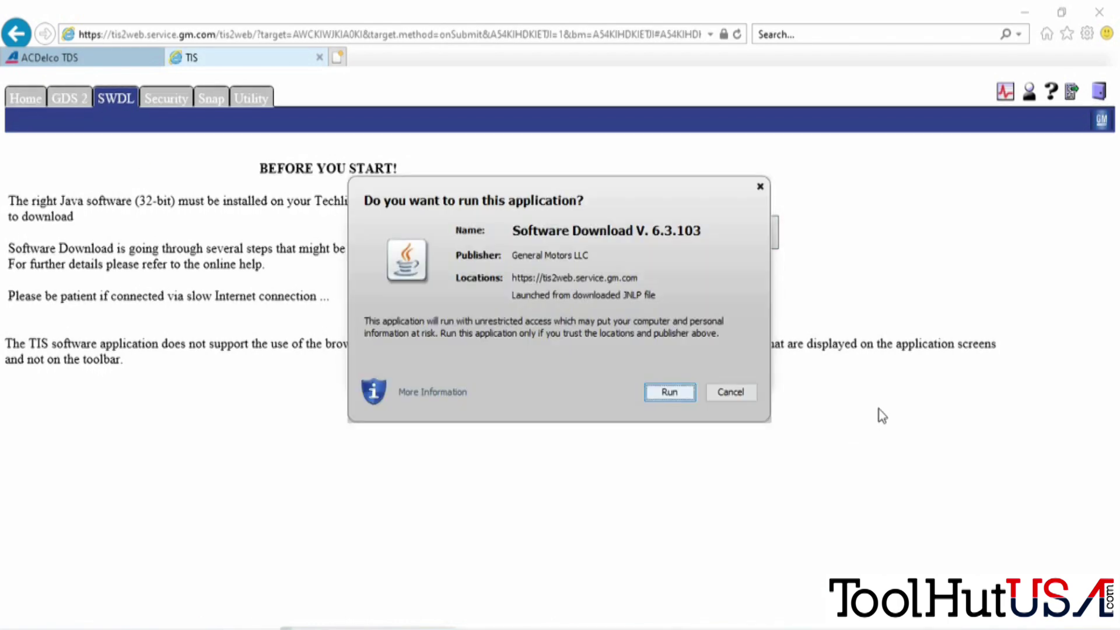
{"action": "left_click", "coordinate": [658, 391]}
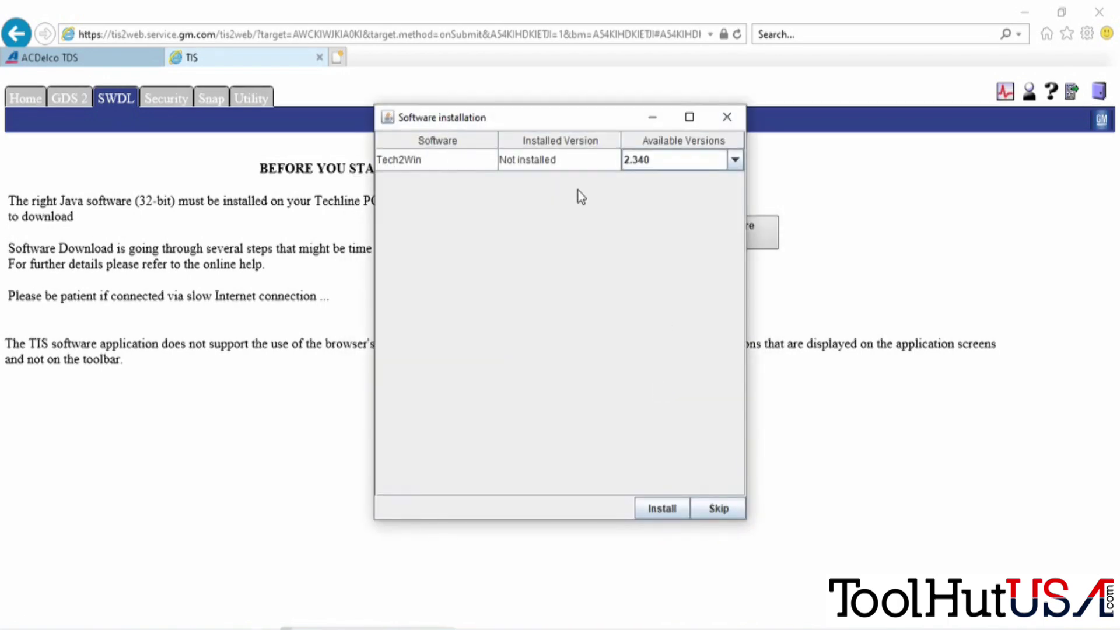
{"action": "left_click", "coordinate": [652, 505]}
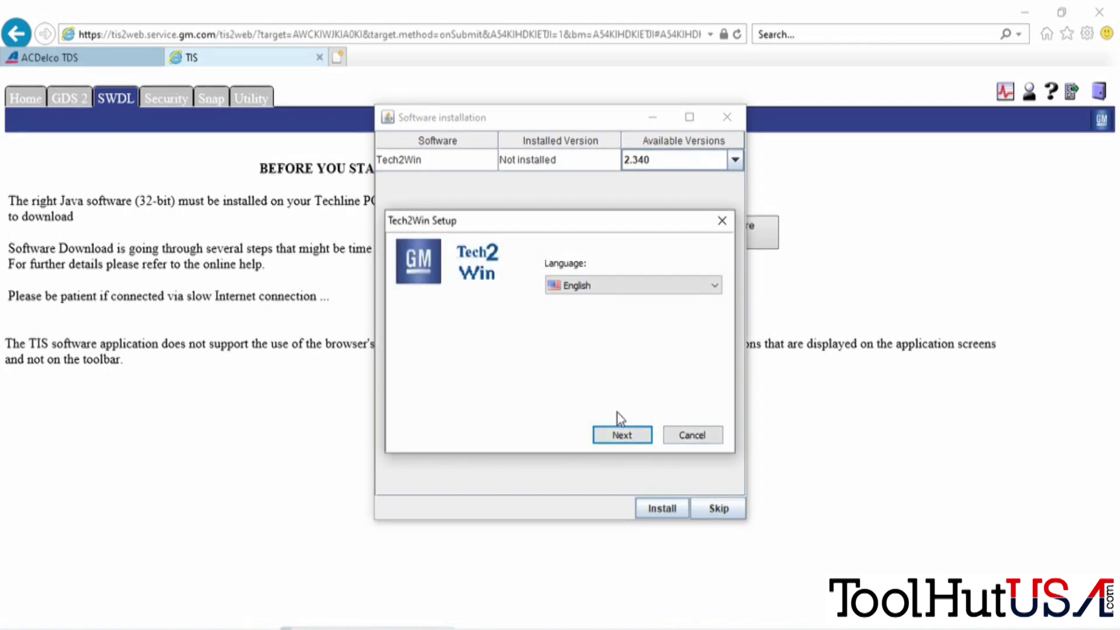
Install Tech2Win 2.340 in English to the default folder, accepting the licence and COM port driver
{"action": "left_click", "coordinate": [629, 442]}
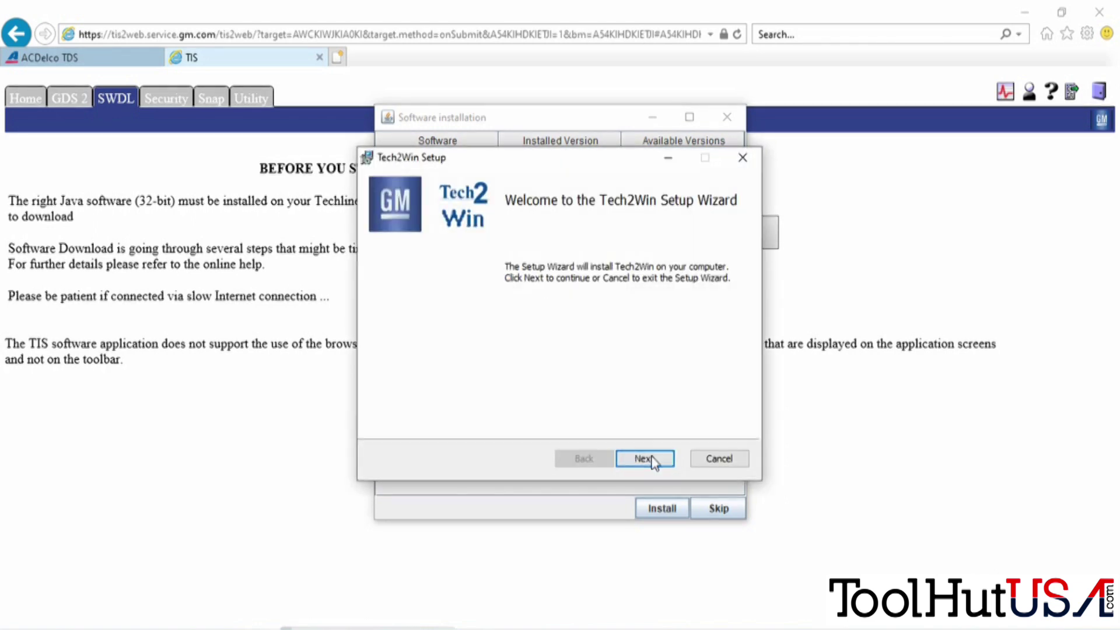
{"action": "left_click", "coordinate": [657, 459]}
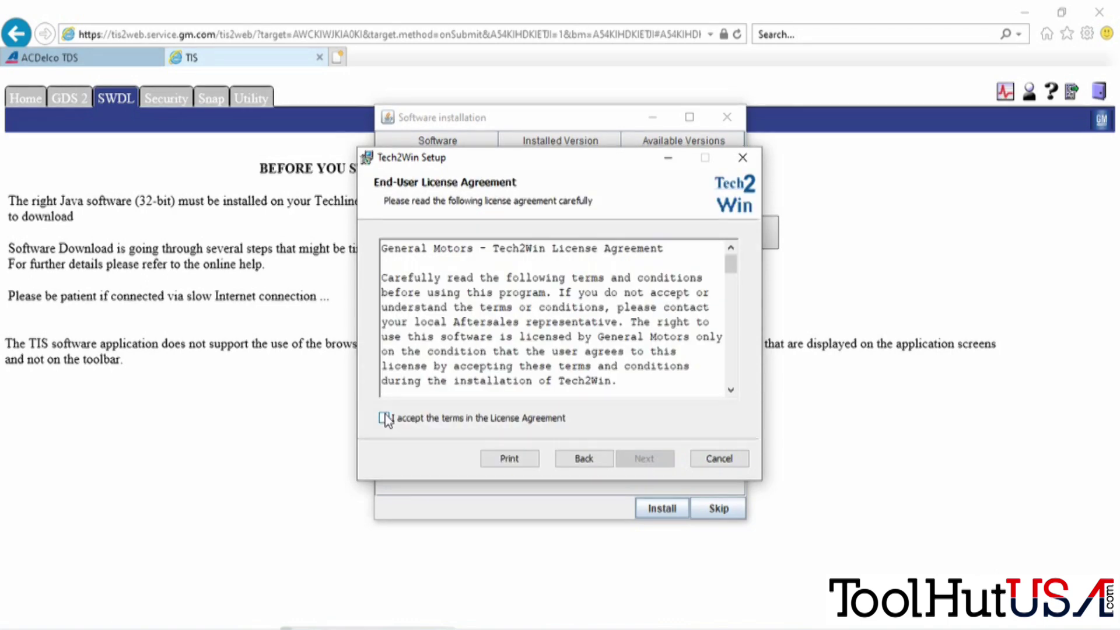
{"action": "left_click", "coordinate": [383, 418]}
{"action": "left_click", "coordinate": [644, 458]}
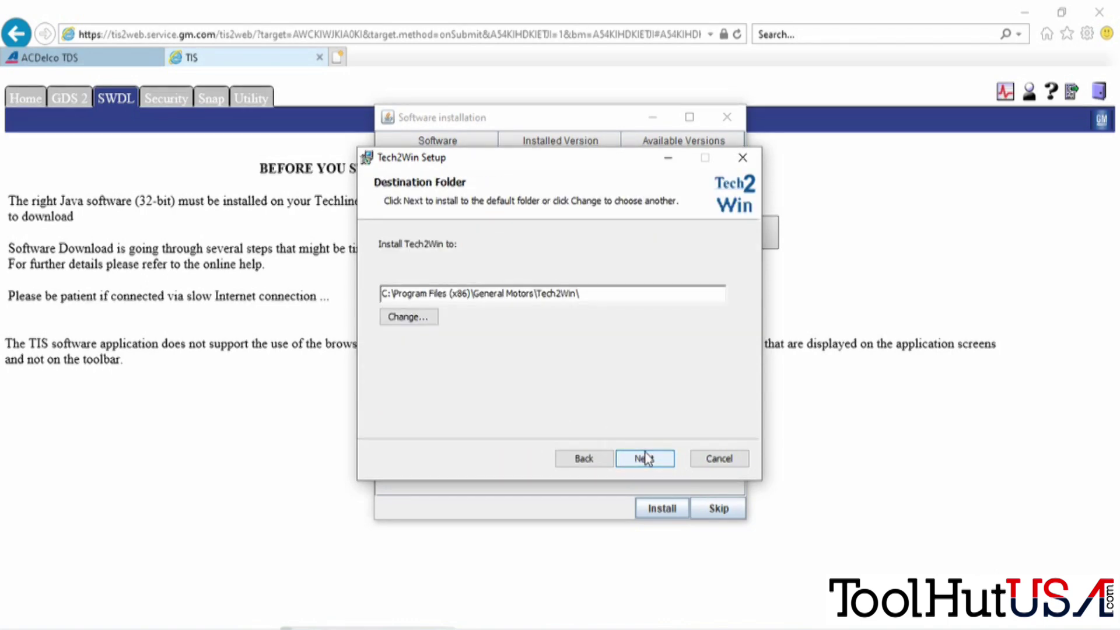
{"action": "left_click", "coordinate": [647, 459]}
{"action": "left_click", "coordinate": [646, 459]}
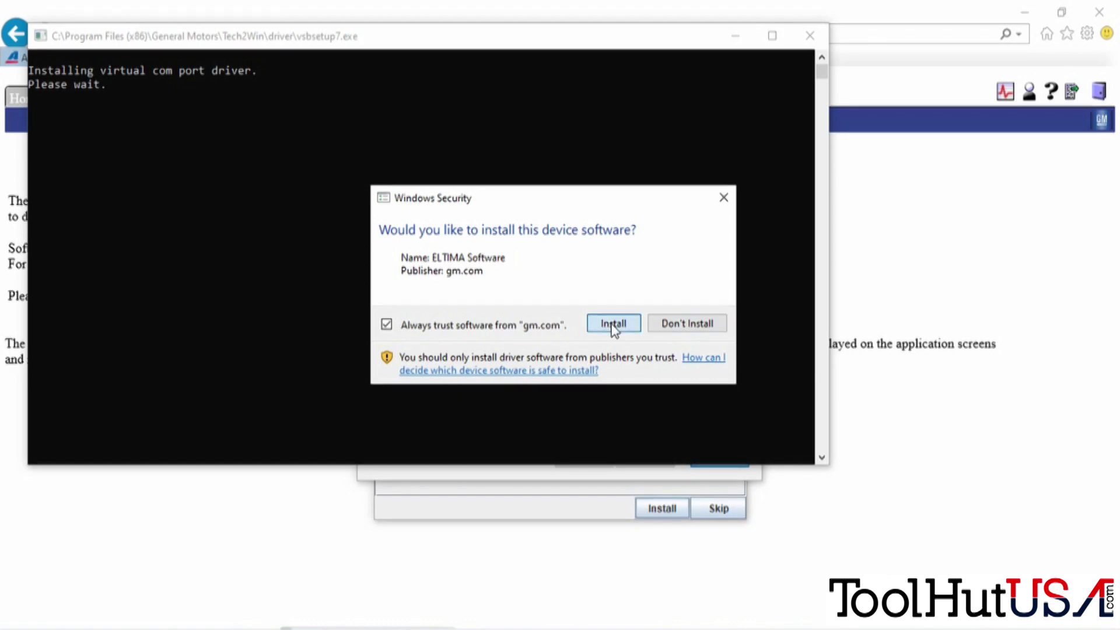
{"action": "left_click", "coordinate": [609, 322]}
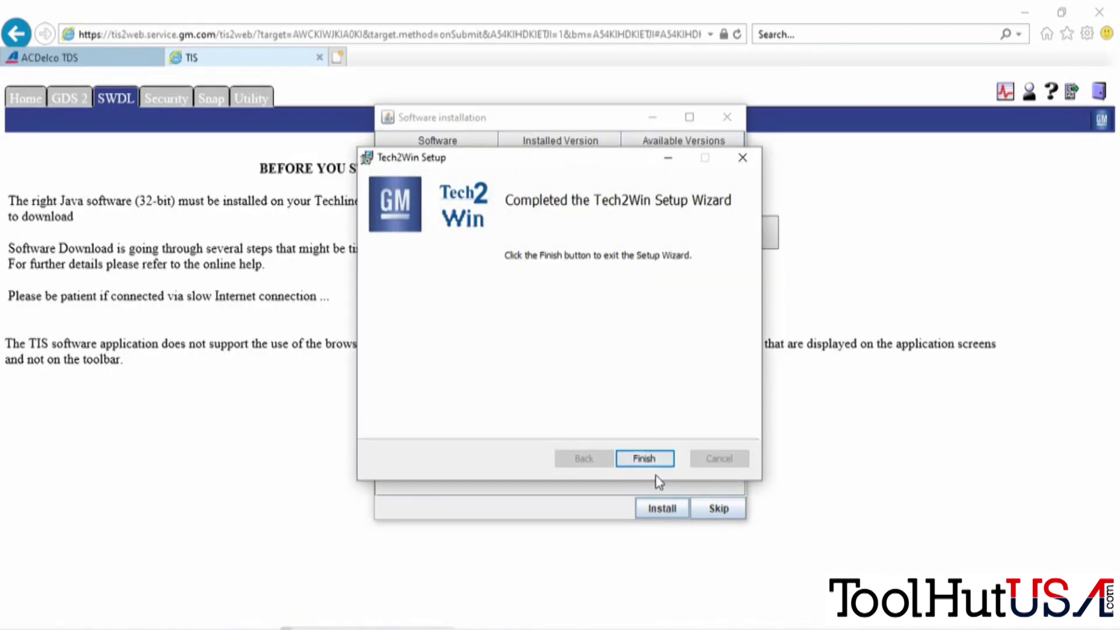
{"action": "left_click", "coordinate": [654, 460]}
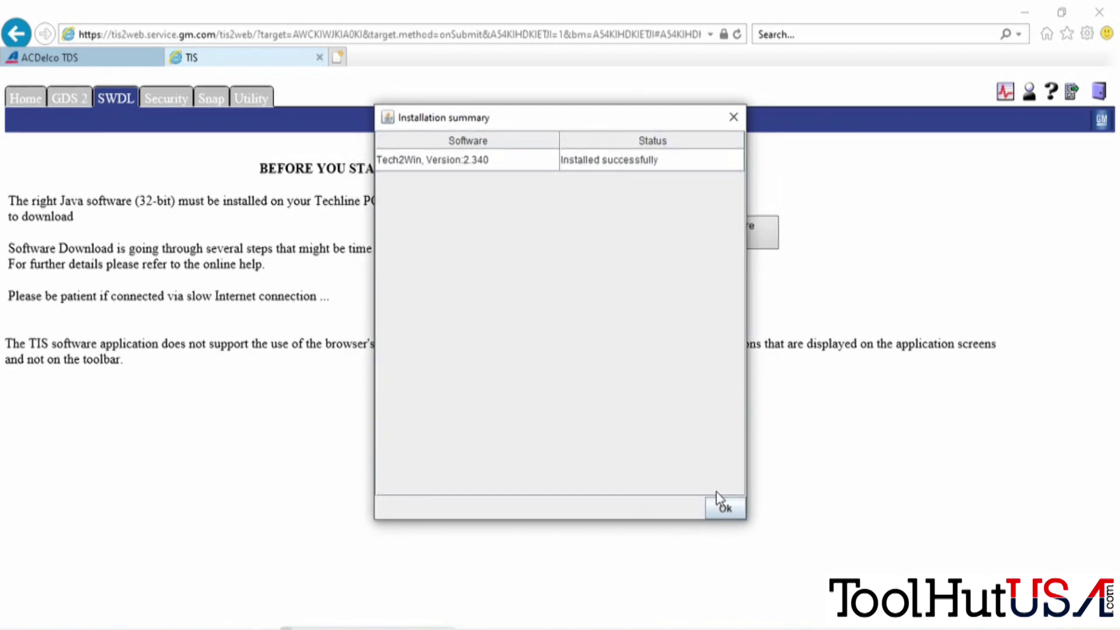
{"action": "left_click", "coordinate": [726, 509]}
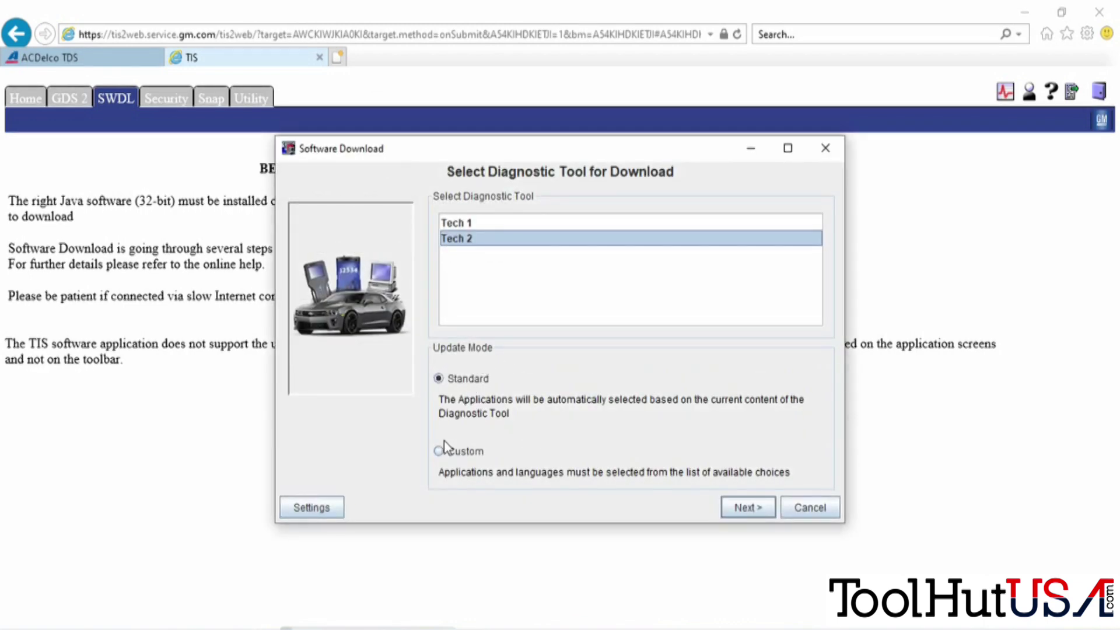
Choose Custom update, start Tech2Win past its licence warnings, and read the emulated Tech 2
{"action": "left_click", "coordinate": [439, 455]}
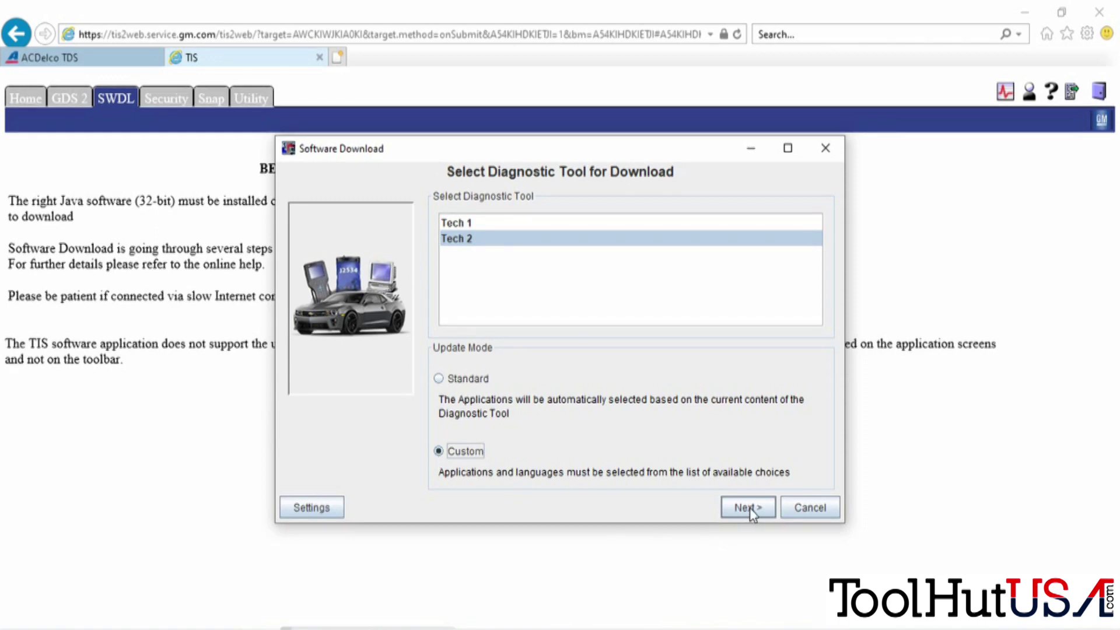
{"action": "left_click", "coordinate": [1021, 8]}
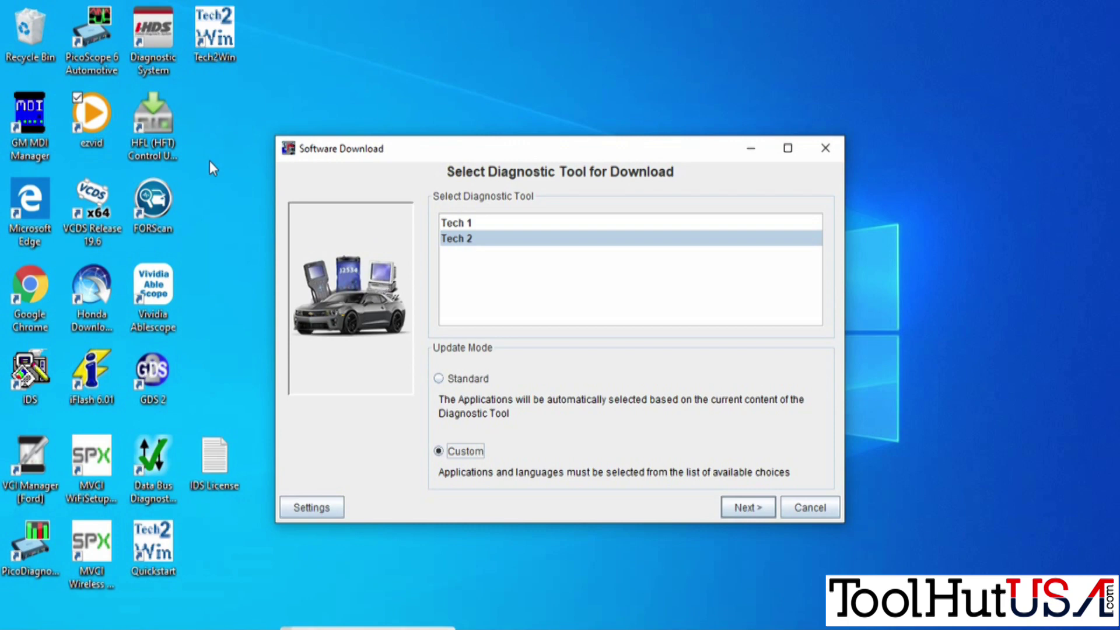
{"action": "left_click", "coordinate": [164, 561]}
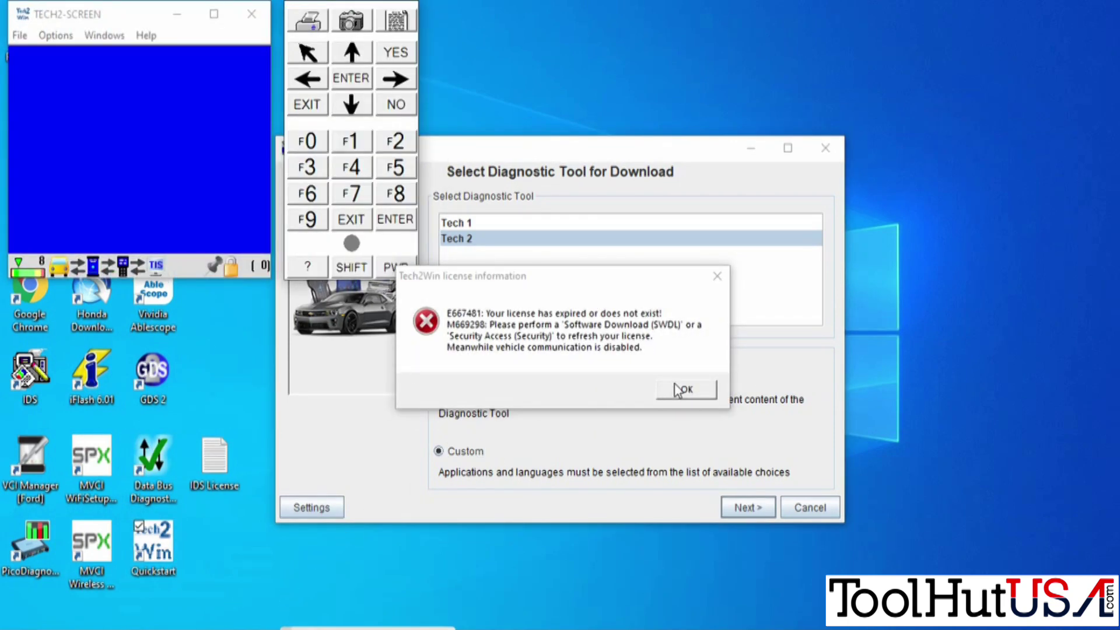
{"action": "left_click", "coordinate": [672, 387]}
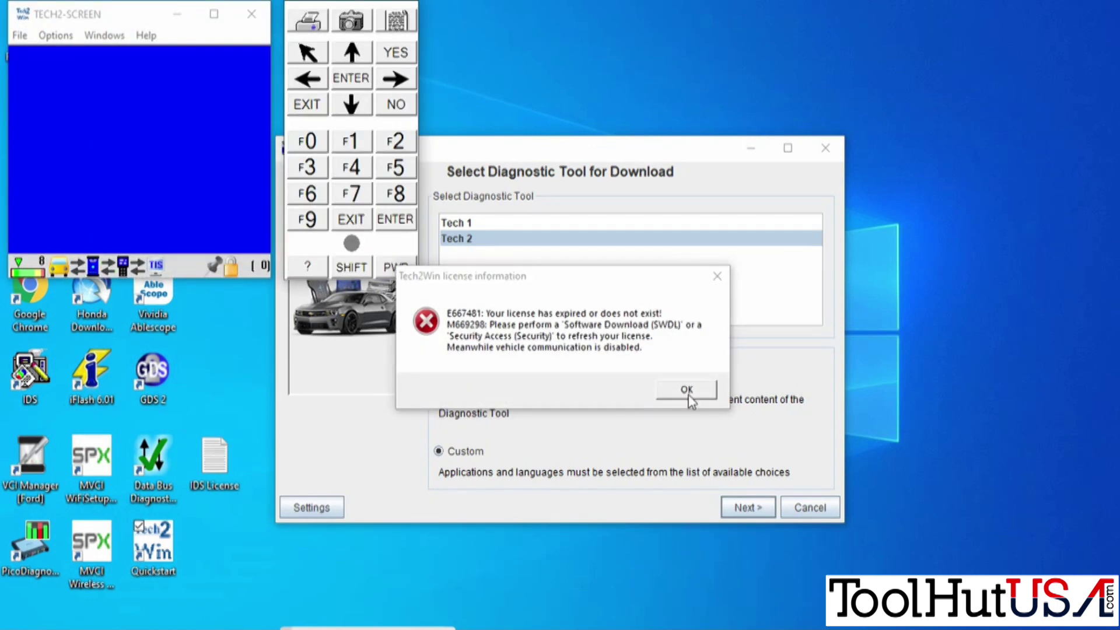
{"action": "left_click", "coordinate": [689, 390]}
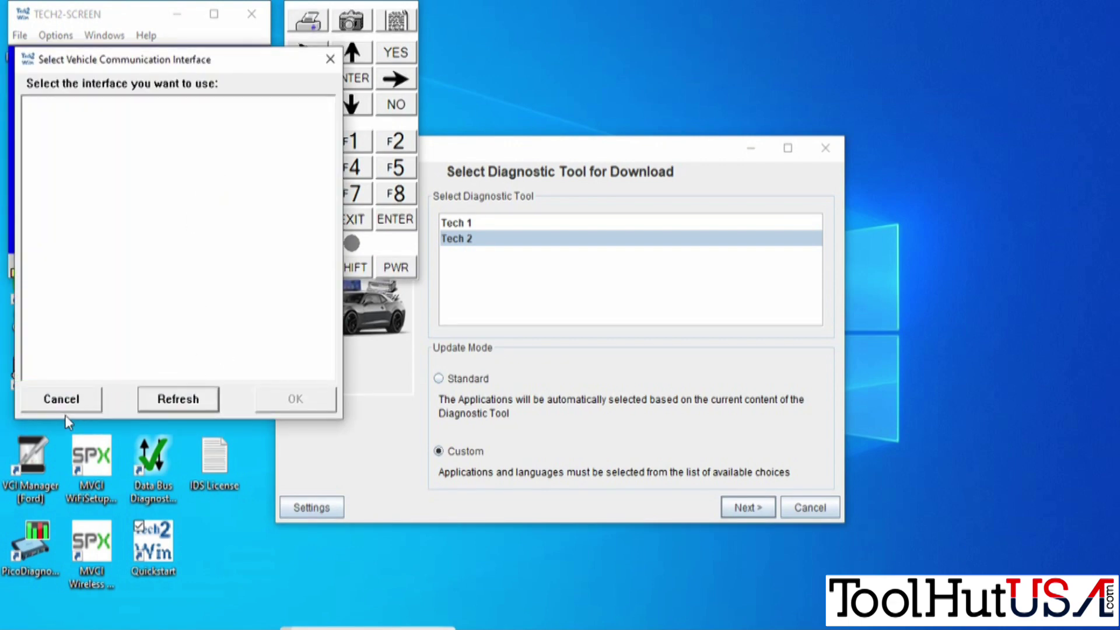
{"action": "left_click", "coordinate": [68, 408]}
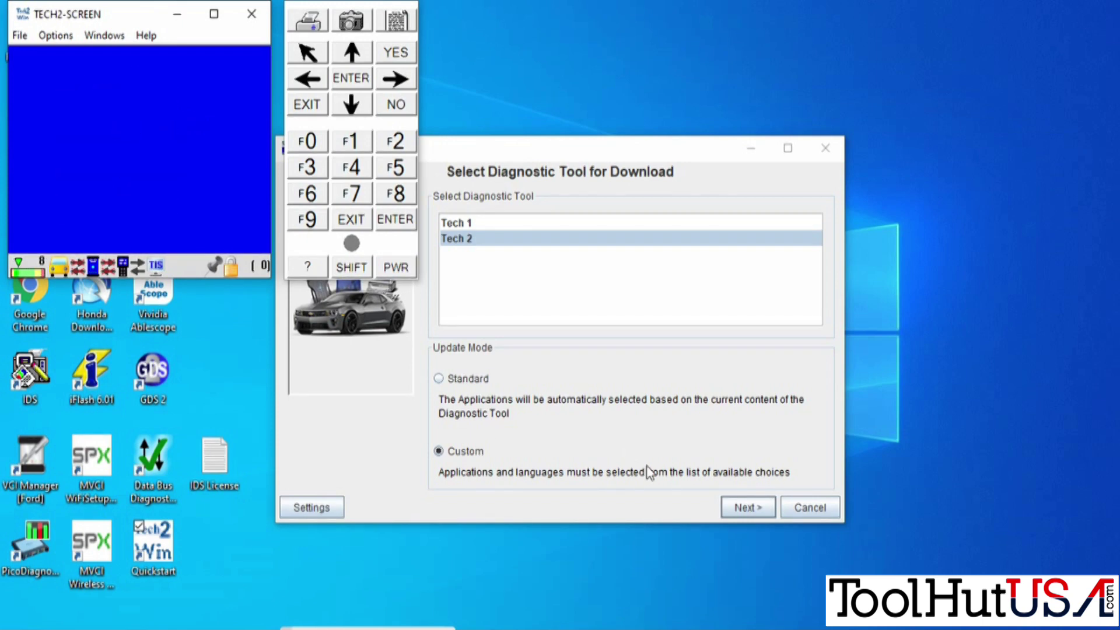
{"action": "left_click", "coordinate": [740, 509]}
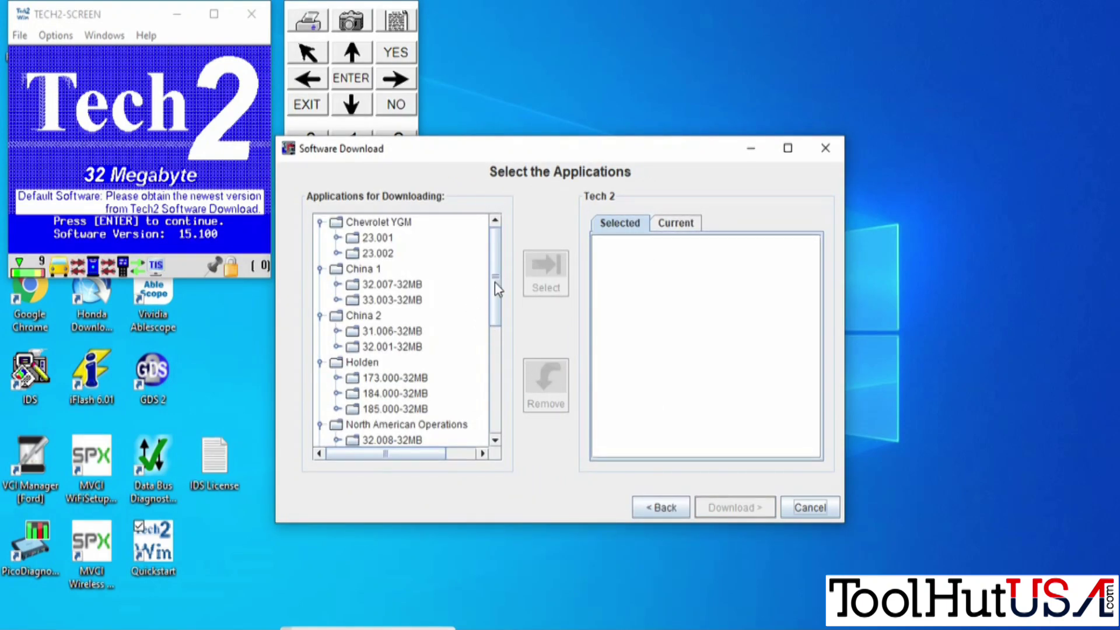
Select North American Operations 32.008-32MB English and download it to the Tech 2
{"action": "left_click_drag", "start_coordinate": [495, 286], "coordinate": [506, 360]}
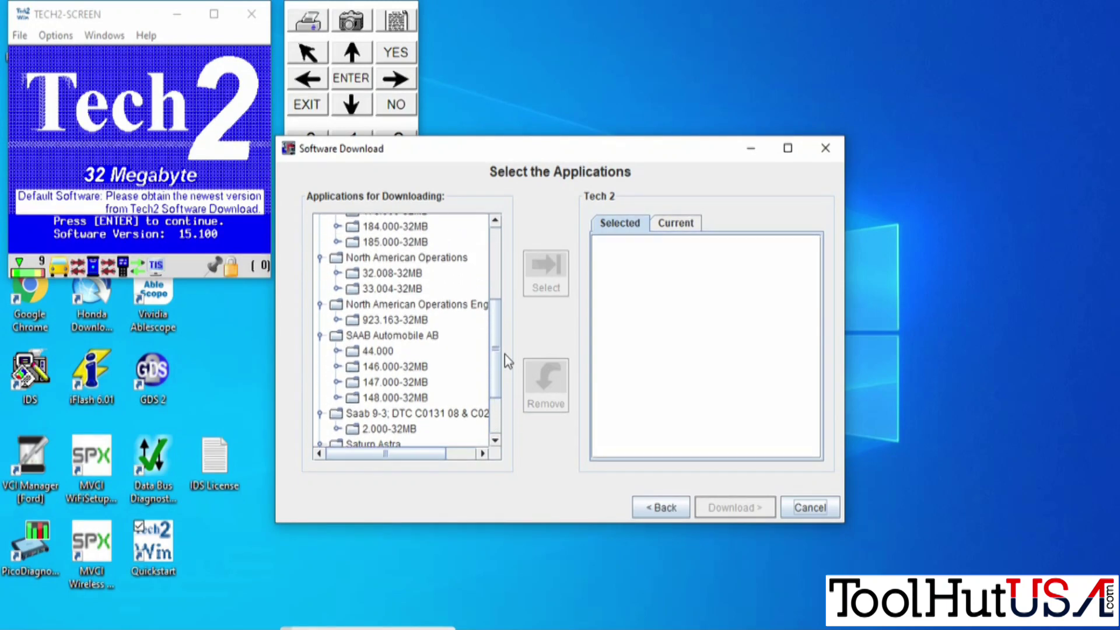
{"action": "left_click", "coordinate": [337, 273]}
{"action": "double_click", "coordinate": [391, 284]}
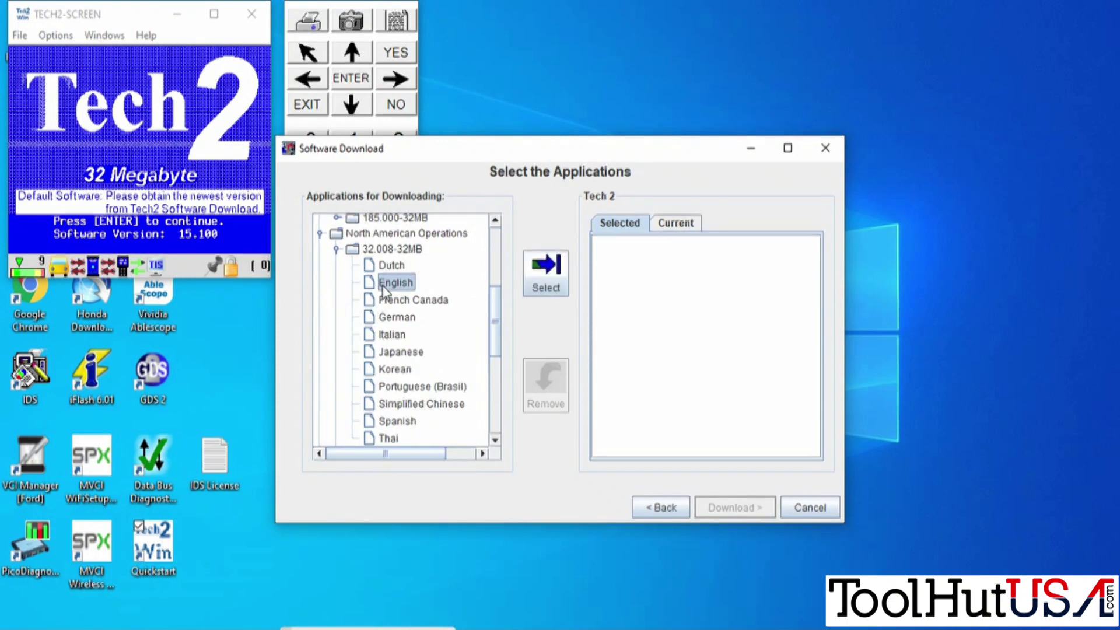
{"action": "left_click", "coordinate": [730, 508]}
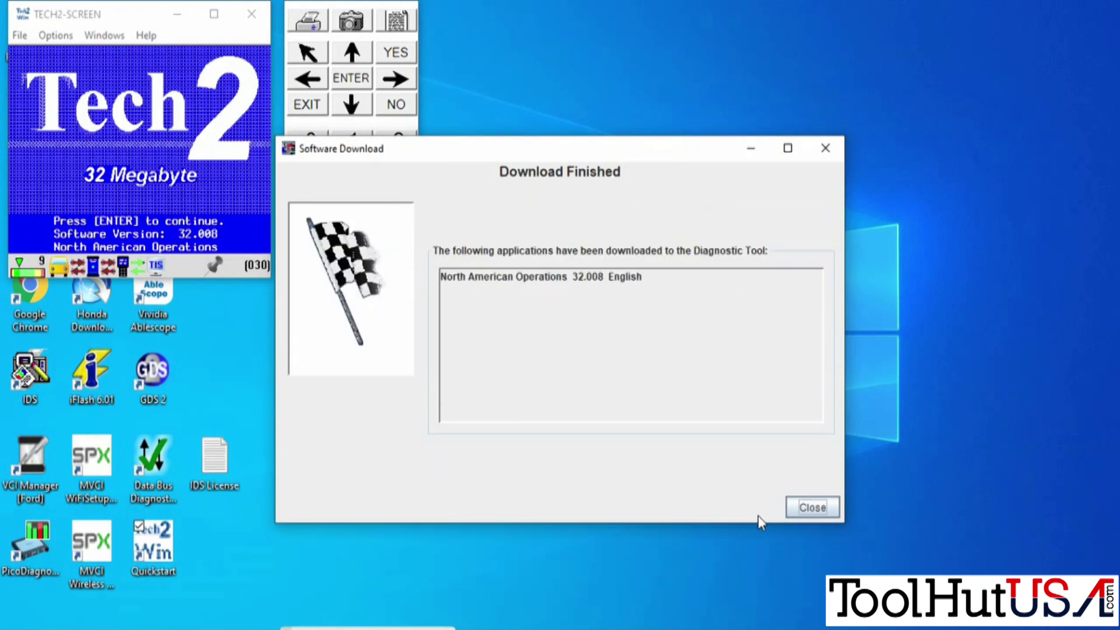
Close the Software Download window once the 32.008 download has finished
{"action": "left_click", "coordinate": [823, 506]}
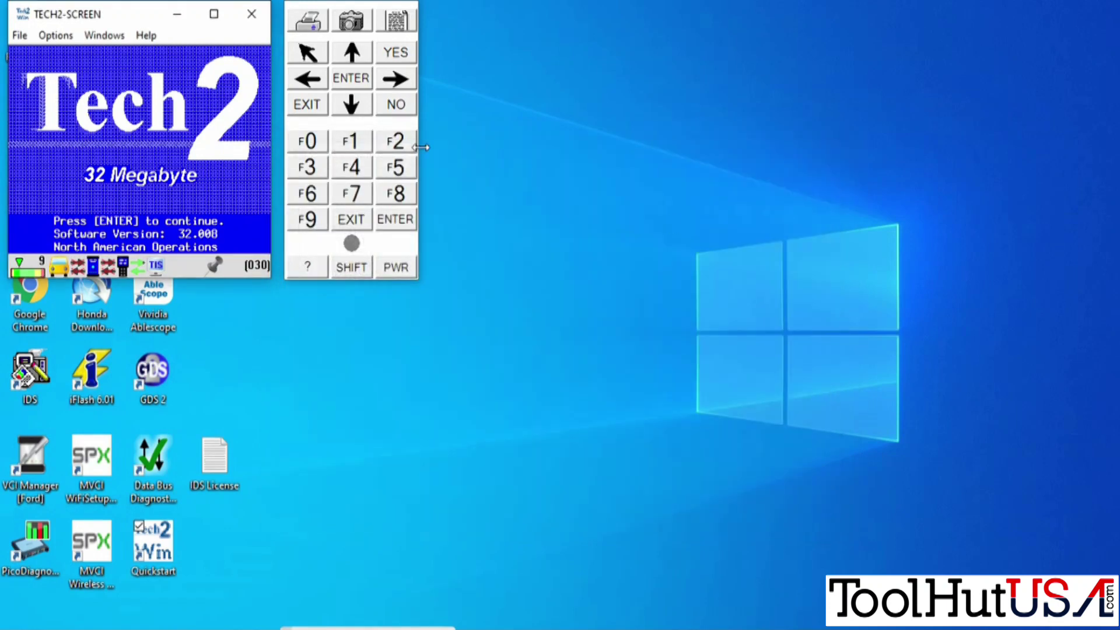
Close the Tech2Win emulator screen and keypad, leaving only the Windows desktop
{"action": "left_click", "coordinate": [396, 267]}
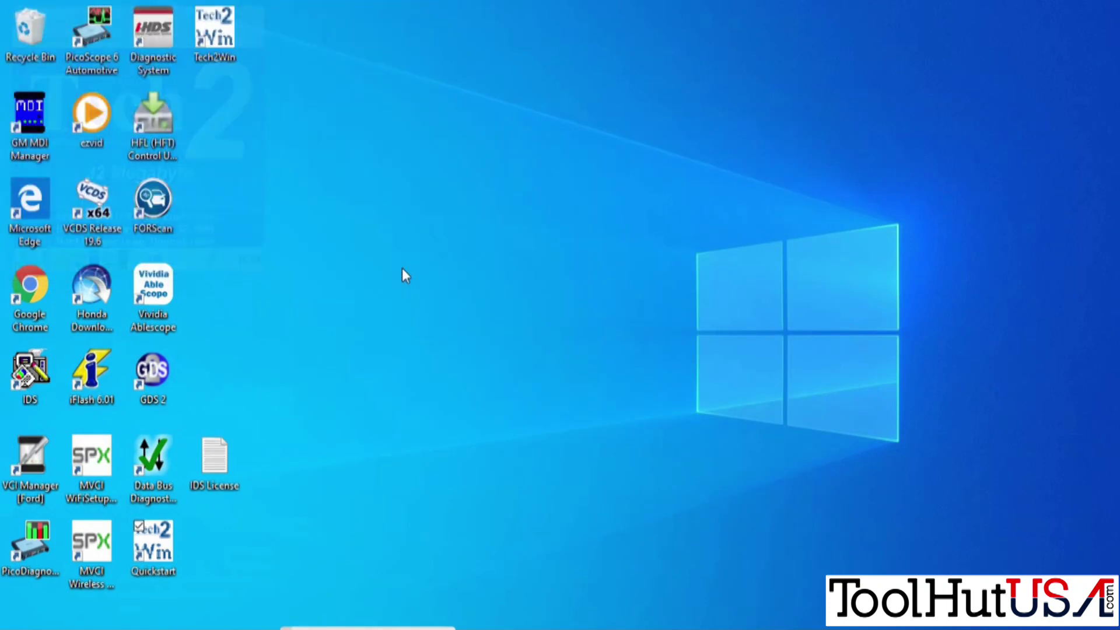